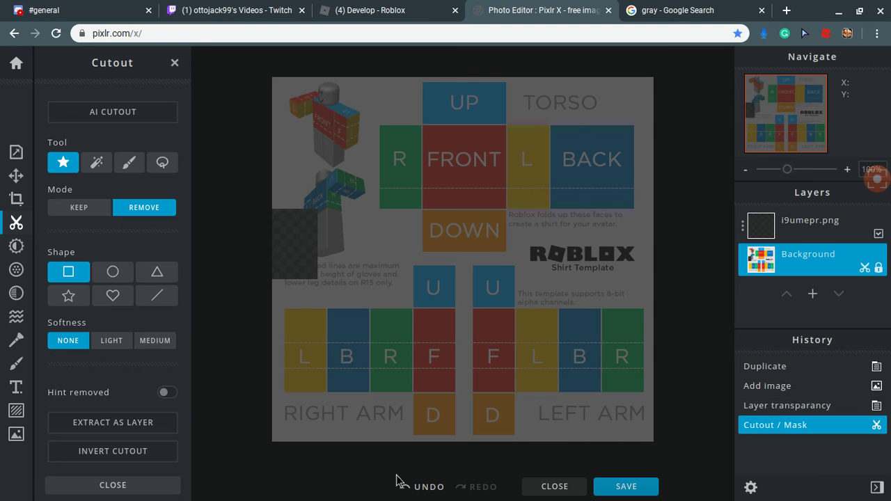
# Remove the Background layer's areas surrounding the torso and arm panels, including the avatar figures and labels, with rectangular cutouts
pyautogui.moveTo(259, 224); pyautogui.dragTo(408, 297)
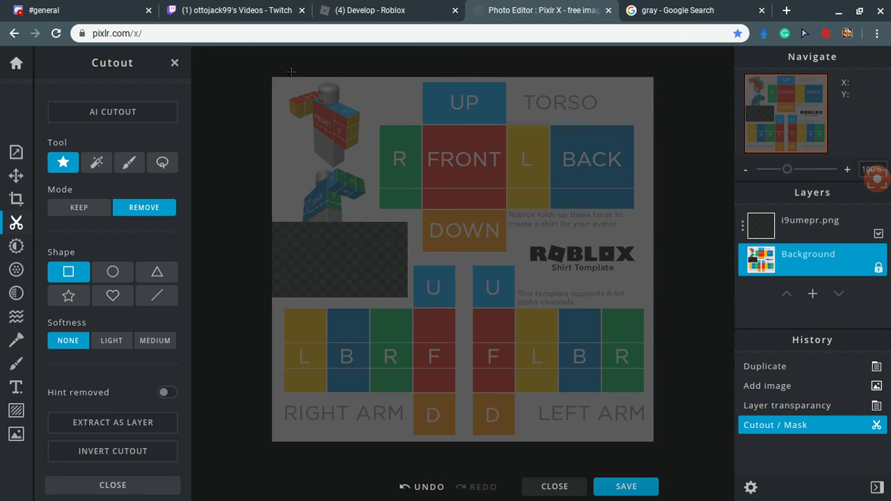
pyautogui.moveTo(246, 54); pyautogui.dragTo(376, 255)
pyautogui.moveTo(349, 51); pyautogui.dragTo(420, 119)
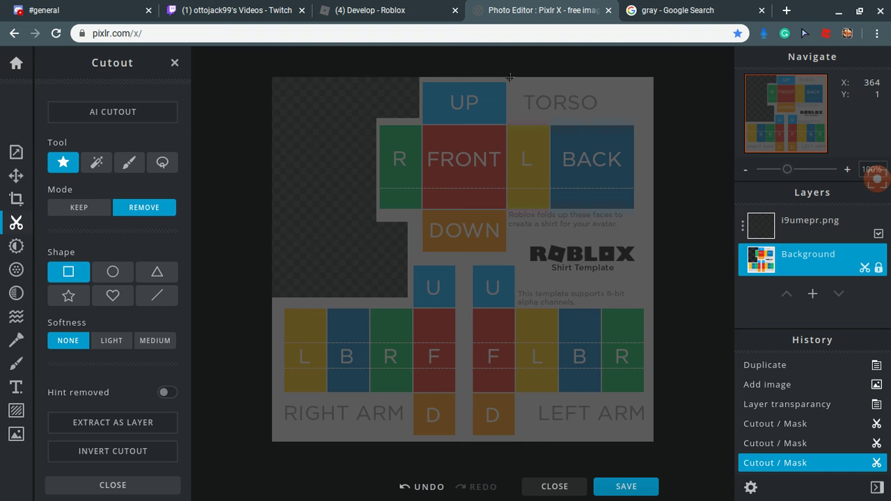
pyautogui.moveTo(509, 70); pyautogui.dragTo(682, 119)
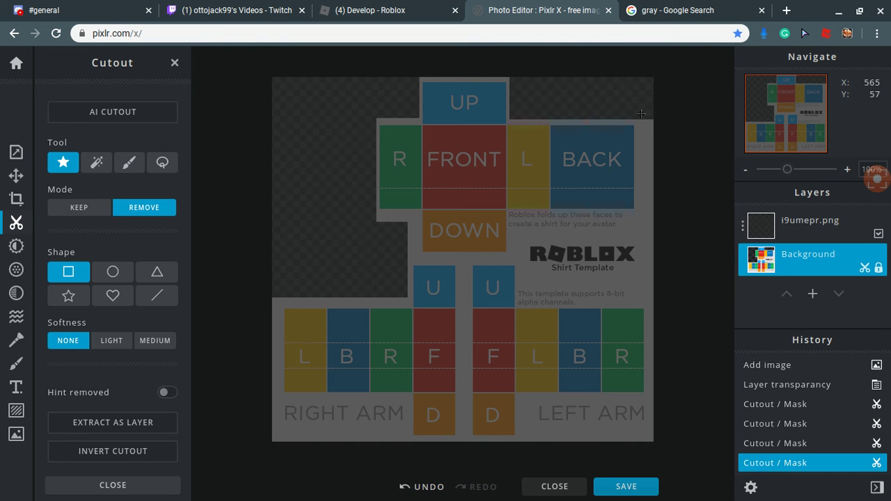
pyautogui.moveTo(642, 114); pyautogui.dragTo(678, 303)
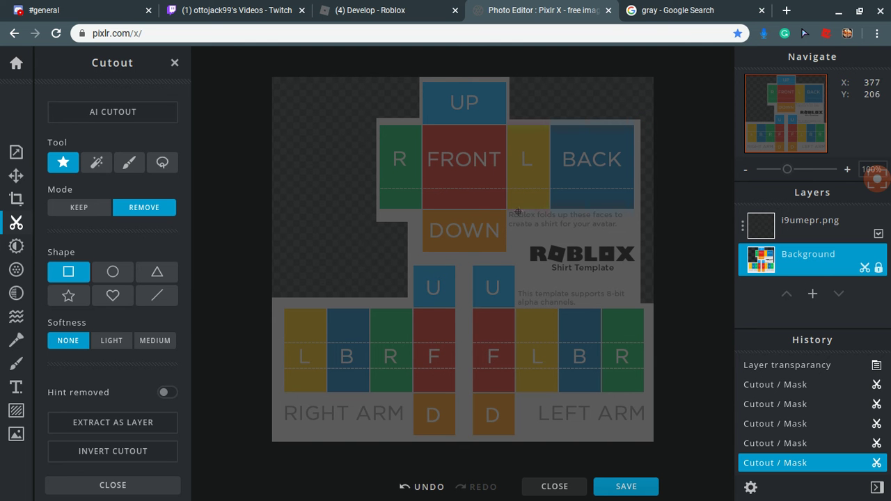
pyautogui.moveTo(519, 215); pyautogui.dragTo(678, 304)
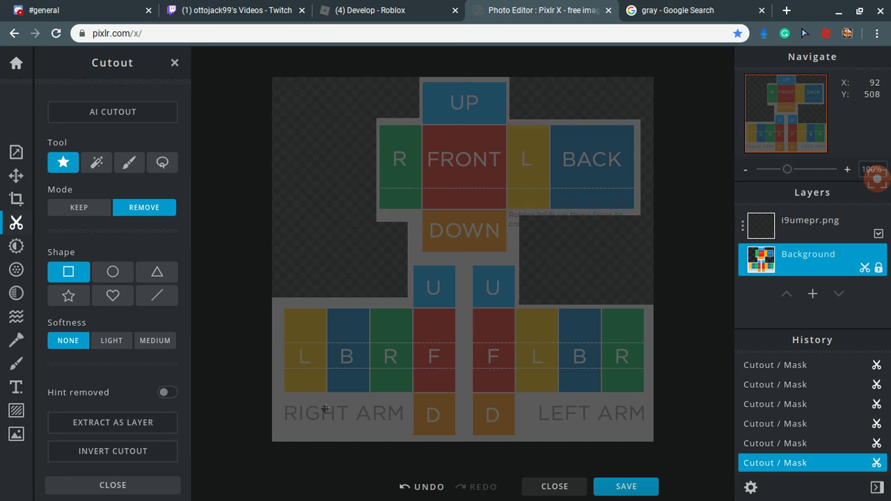
pyautogui.moveTo(252, 394); pyautogui.dragTo(378, 446)
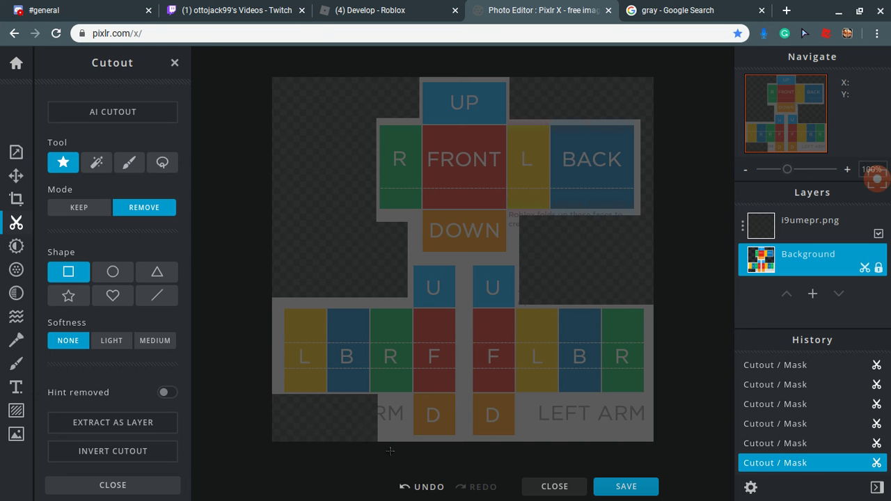
pyautogui.moveTo(362, 394); pyautogui.dragTo(409, 446)
pyautogui.moveTo(521, 398); pyautogui.dragTo(729, 448)
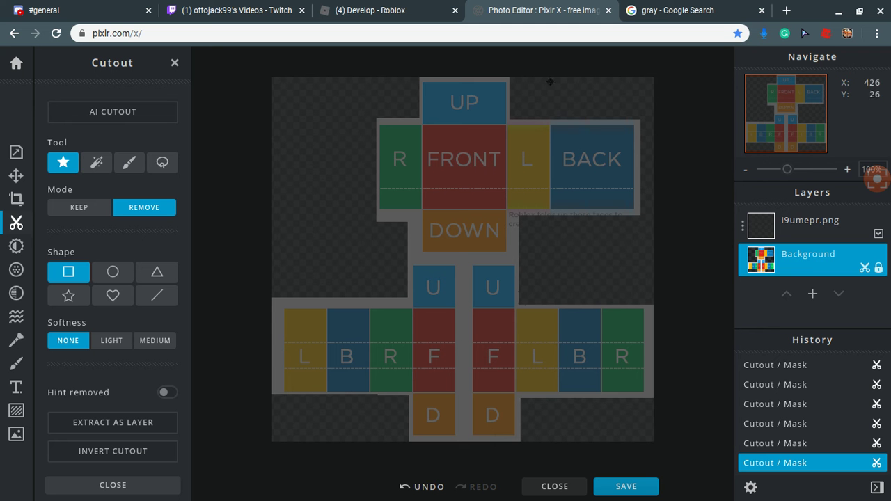
# Remove the areas of the i9umepr.png layer outside the torso and arm panels with rectangular cutouts
pyautogui.click(787, 234)
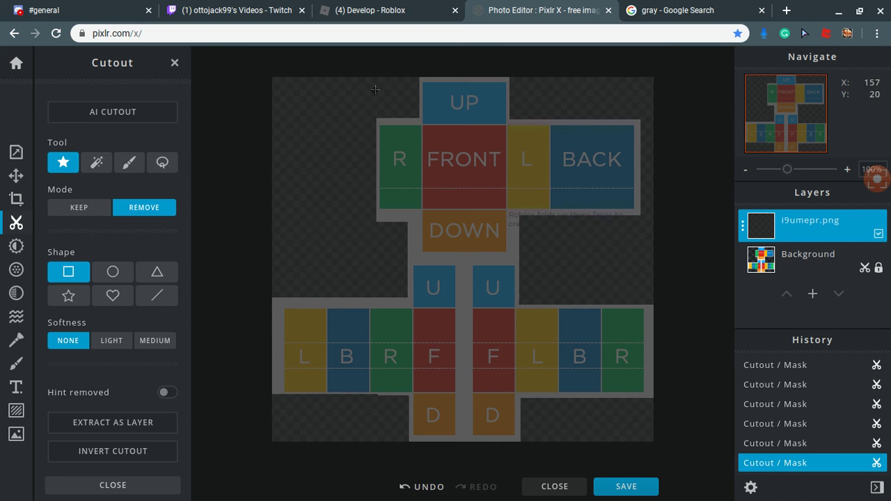
pyautogui.moveTo(252, 68); pyautogui.dragTo(373, 292)
pyautogui.moveTo(363, 75); pyautogui.dragTo(415, 114)
pyautogui.moveTo(516, 69); pyautogui.dragTo(684, 112)
pyautogui.moveTo(523, 221); pyautogui.dragTo(677, 297)
pyautogui.moveTo(263, 401); pyautogui.dragTo(405, 464)
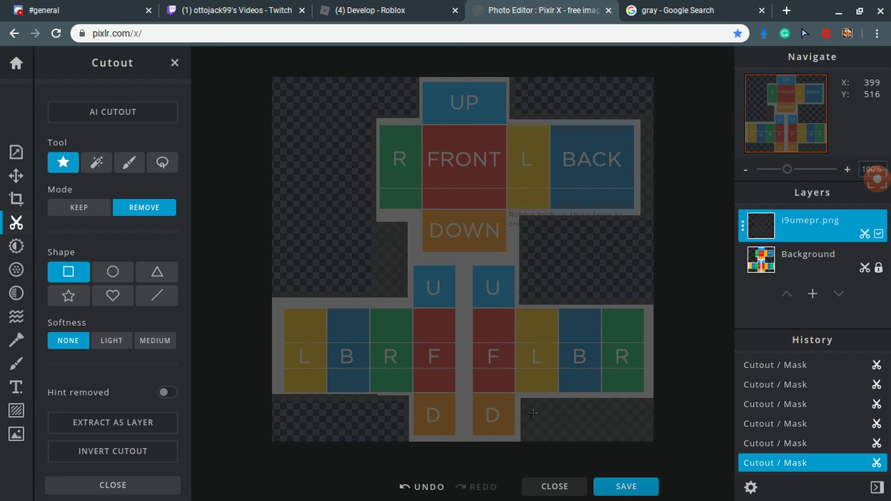
pyautogui.moveTo(529, 406); pyautogui.dragTo(731, 417)
# Set the i9umepr.png layer's transparency to 92
pyautogui.click(15, 175)
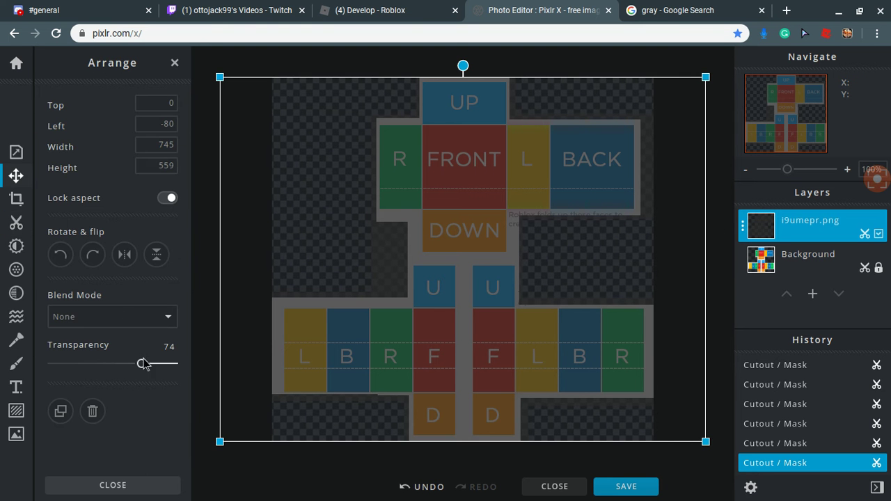
pyautogui.moveTo(141, 365); pyautogui.dragTo(285, 378)
pyautogui.click(164, 363)
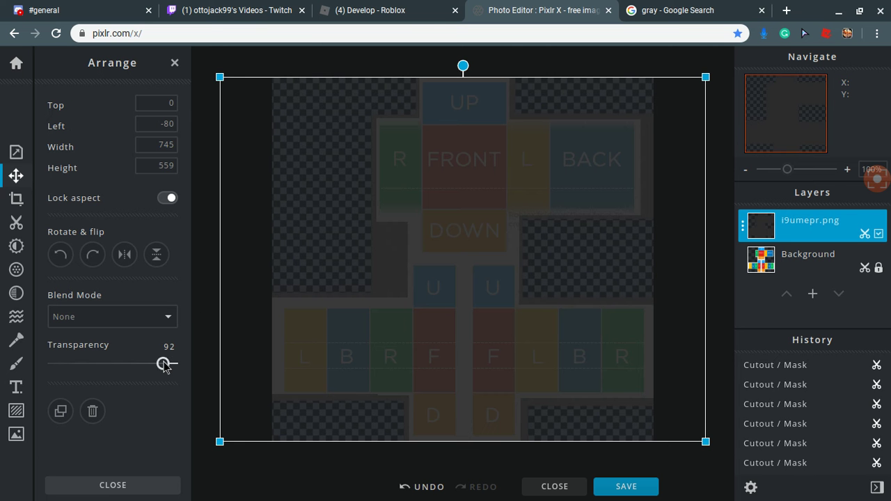
pyautogui.moveTo(362, 227); pyautogui.dragTo(393, 242)
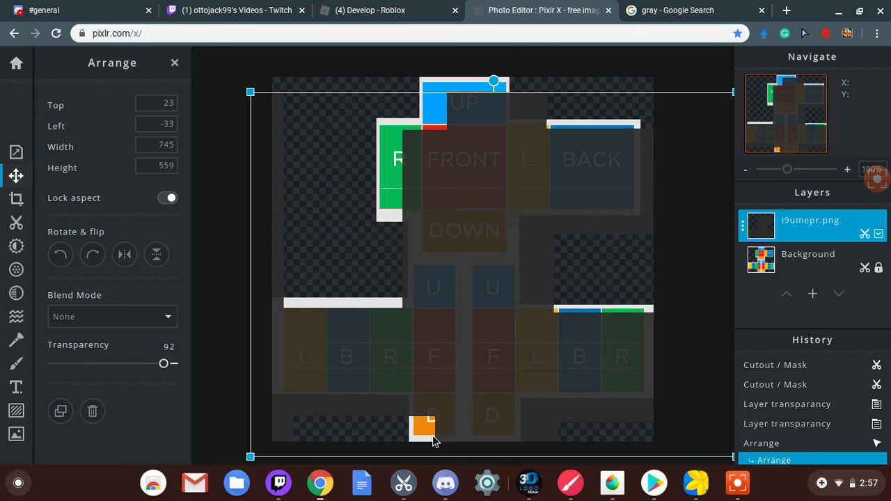
pyautogui.click(422, 487)
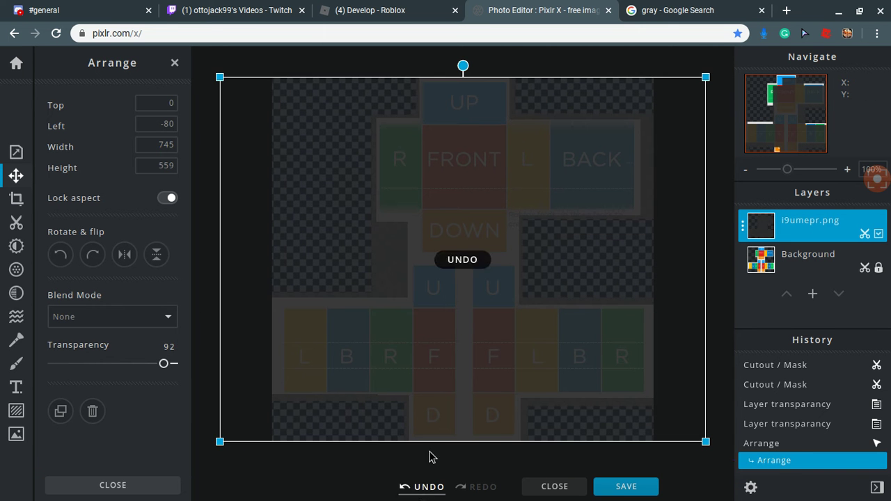
pyautogui.click(16, 234)
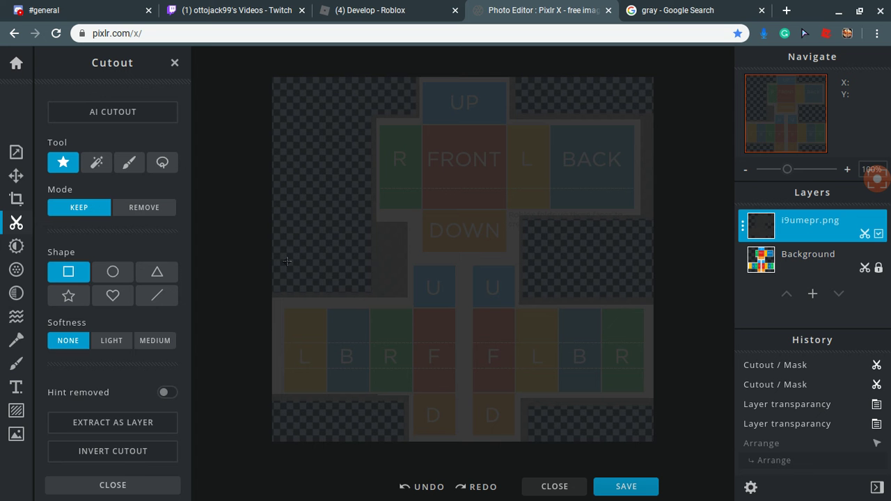
pyautogui.moveTo(362, 229); pyautogui.dragTo(400, 275)
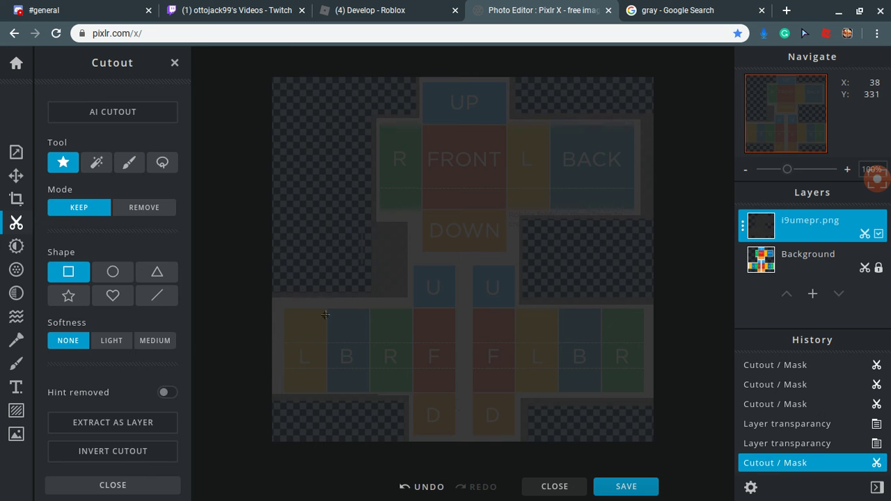
pyautogui.click(420, 487)
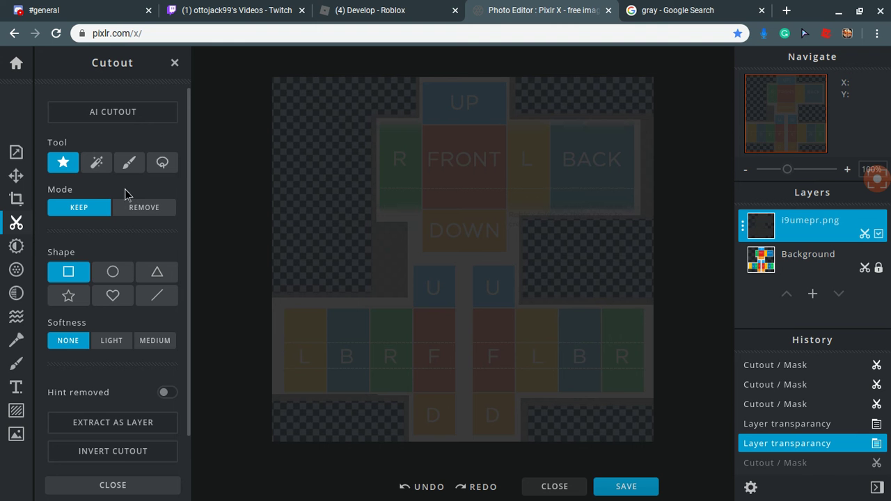
# Cut away the leftover gray patch of the i9umepr.png layer below the torso's R panel and set the layer's transparency to 100
pyautogui.click(147, 209)
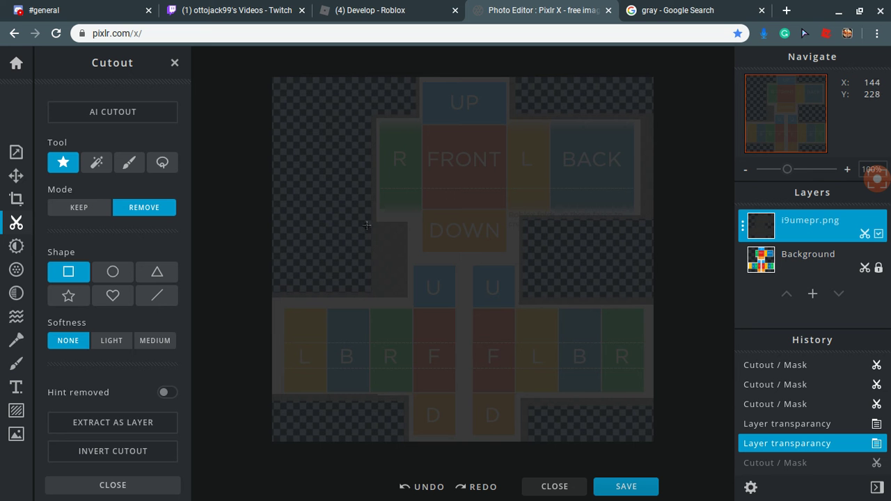
pyautogui.moveTo(365, 223); pyautogui.dragTo(405, 295)
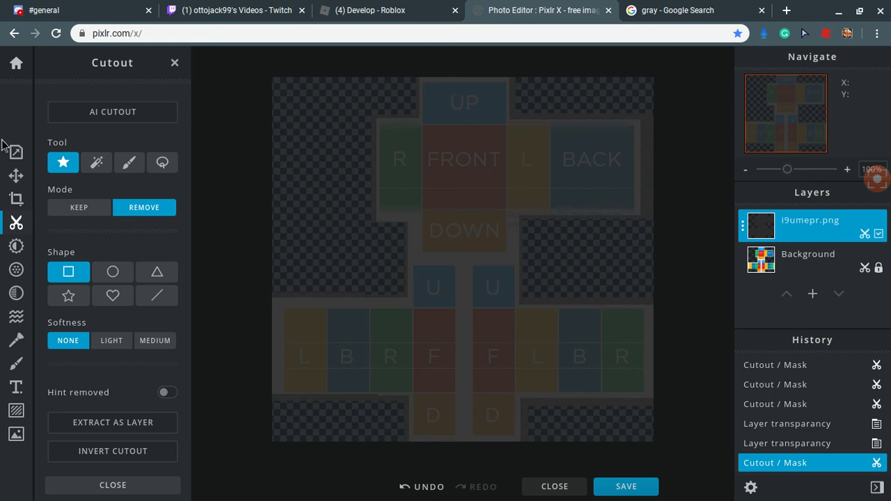
pyautogui.click(16, 176)
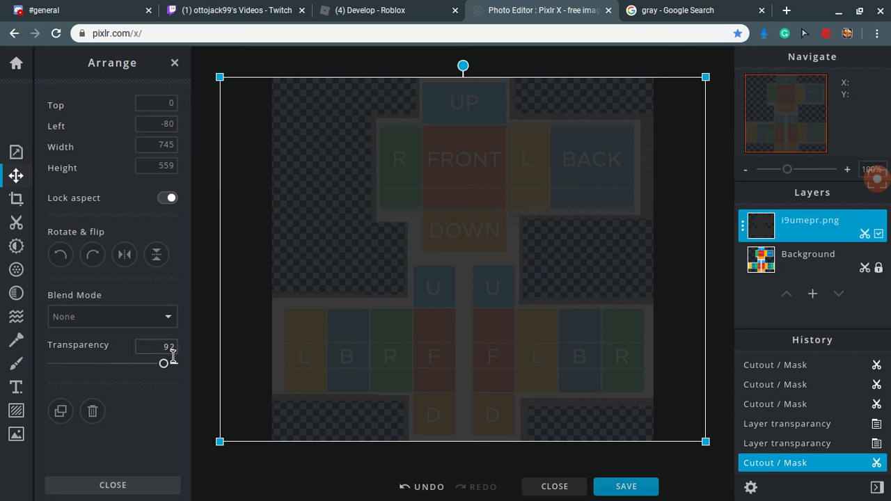
pyautogui.moveTo(164, 363); pyautogui.dragTo(173, 364)
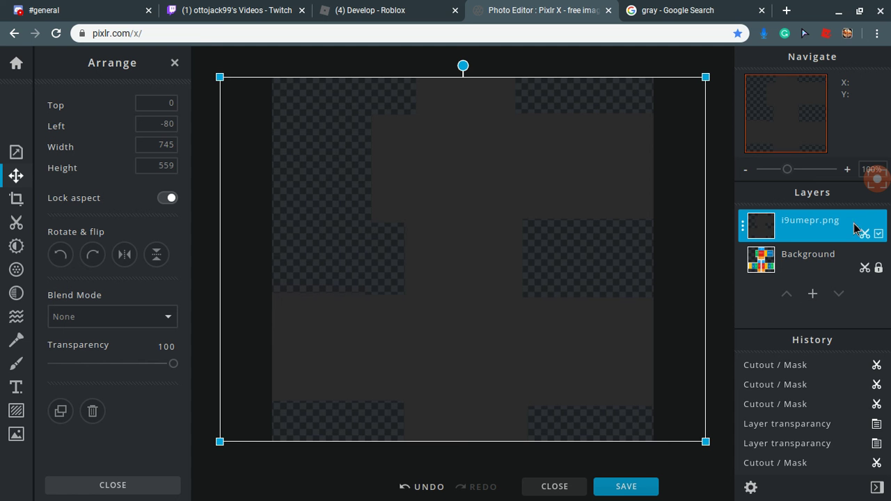
pyautogui.click(865, 179)
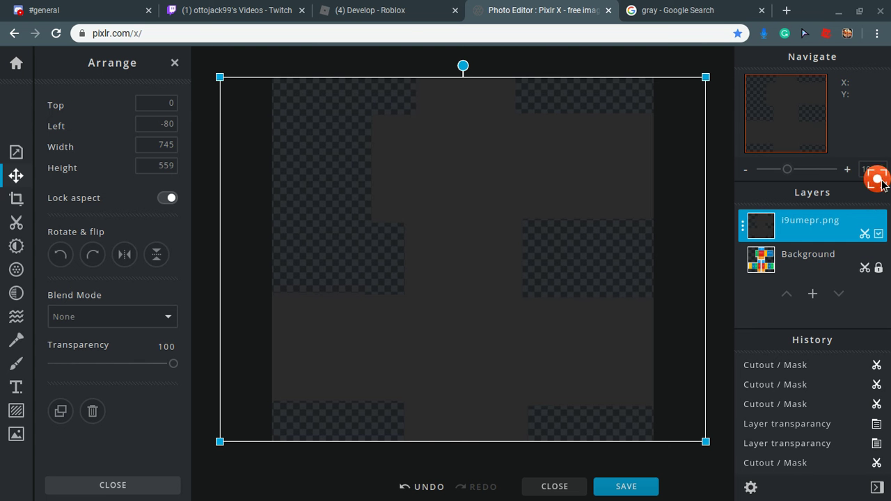
pyautogui.moveTo(874, 189)
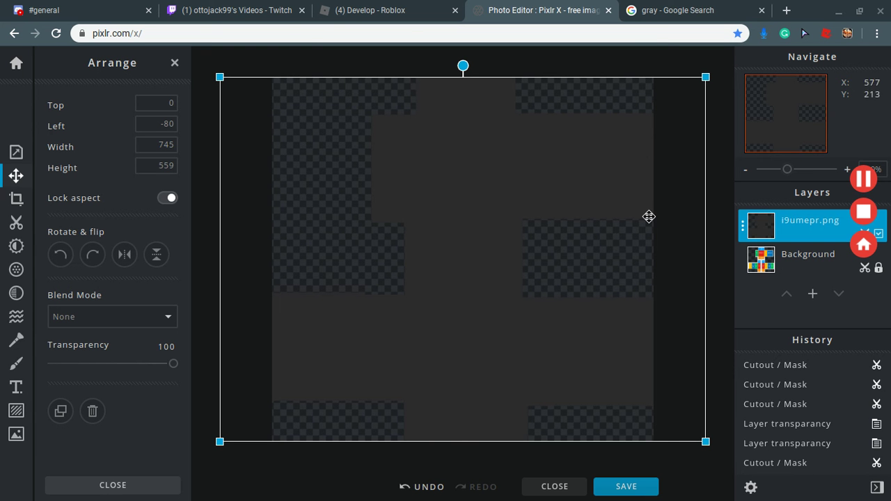
# Add the orange clone trooper helmet picture from Downloads as a new image layer
pyautogui.click(811, 294)
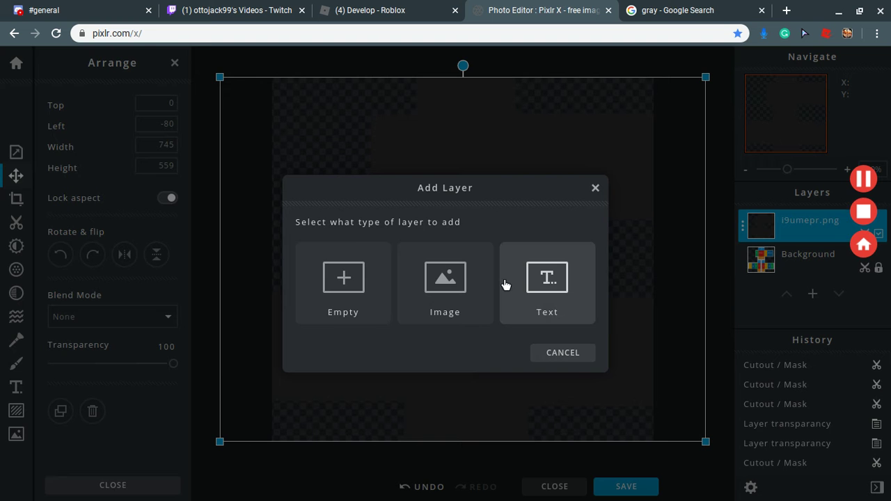
pyautogui.click(426, 298)
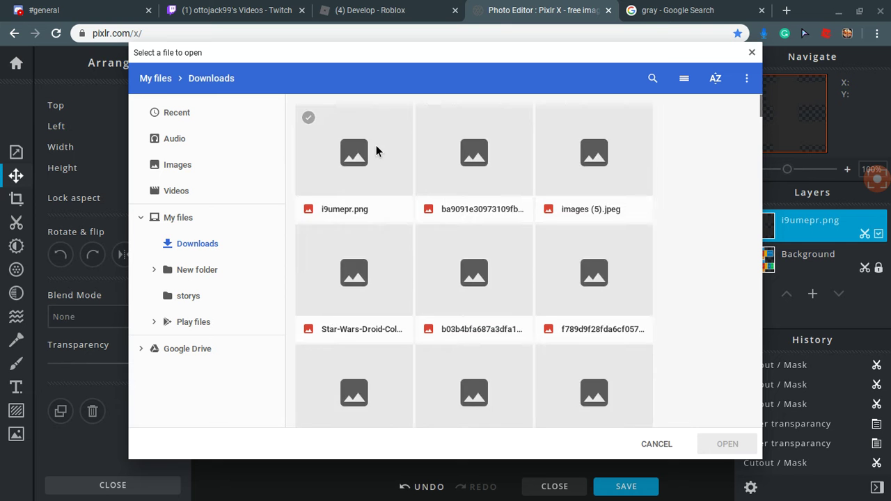
pyautogui.scroll(-2, 462, 298)
pyautogui.scroll(-2, 462, 298)
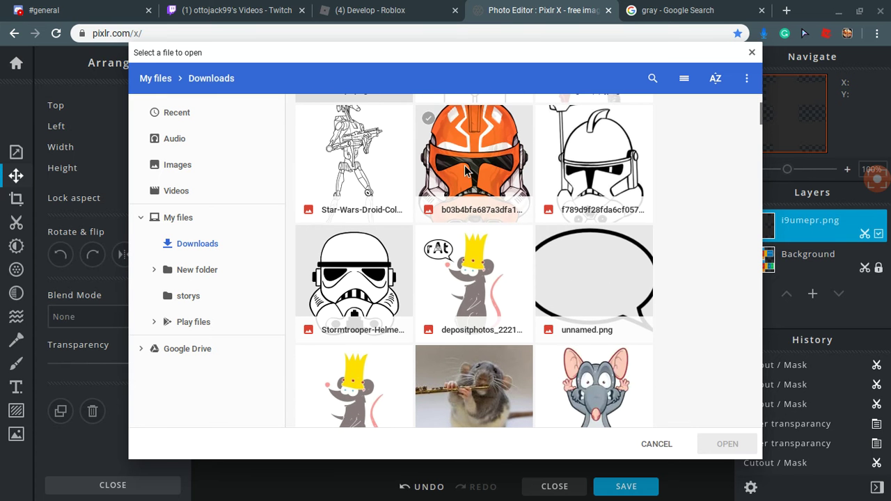
pyautogui.click(466, 169)
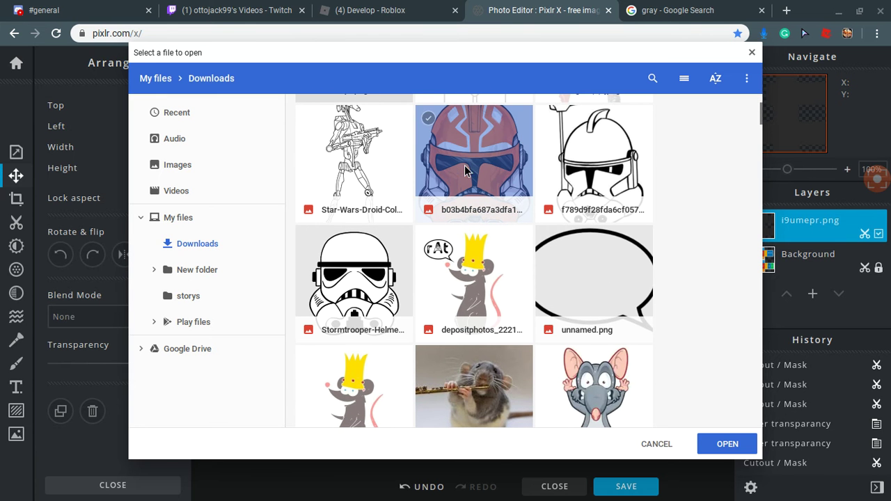
pyautogui.click(699, 434)
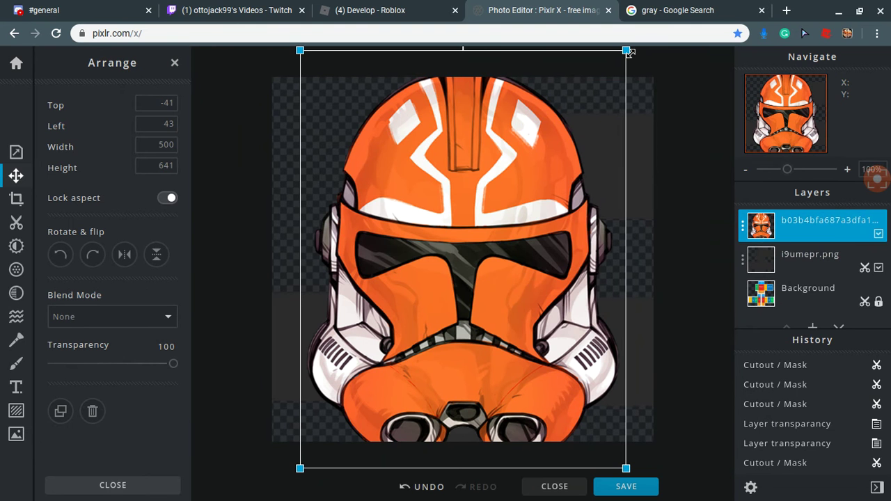
# Shrink the helmet image to about 75 by 96 and centre it on the upper part of the torso's front panel
pyautogui.moveTo(628, 53); pyautogui.dragTo(390, 352)
pyautogui.moveTo(373, 399); pyautogui.dragTo(496, 155)
pyautogui.moveTo(518, 108); pyautogui.dragTo(473, 162)
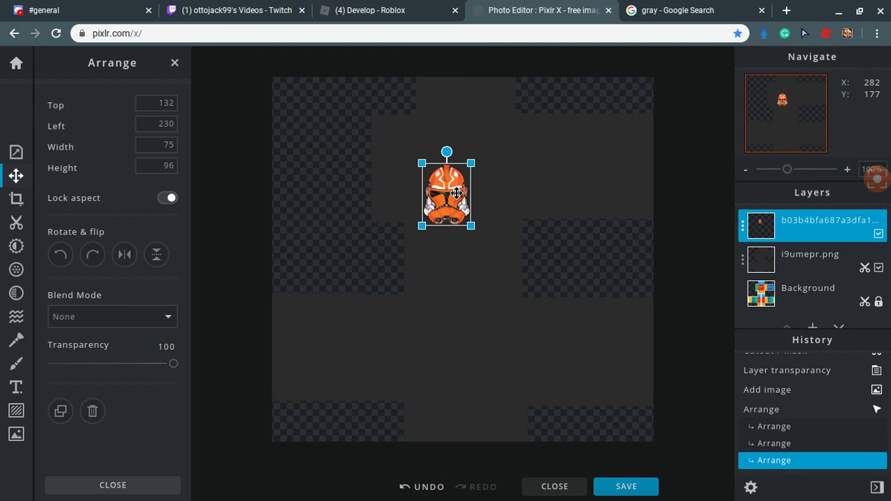
pyautogui.moveTo(456, 194); pyautogui.dragTo(474, 151)
pyautogui.click(603, 392)
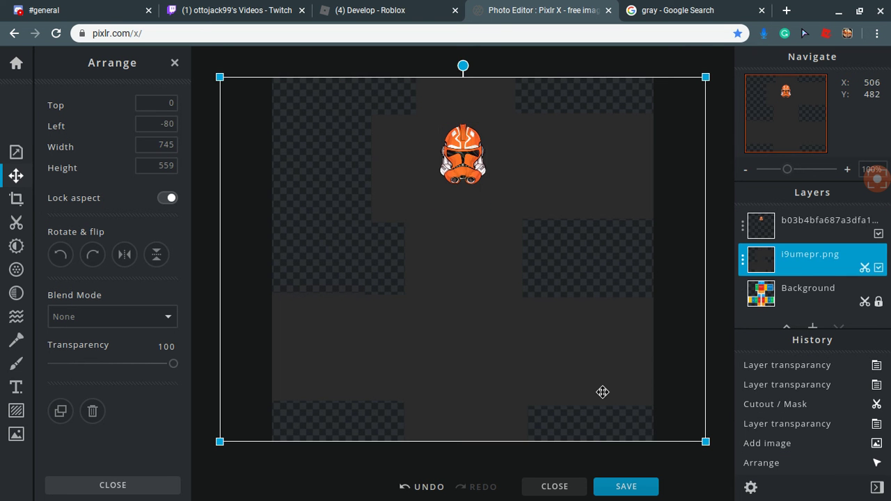
pyautogui.click(457, 154)
pyautogui.moveTo(457, 155); pyautogui.dragTo(457, 156)
pyautogui.click(705, 278)
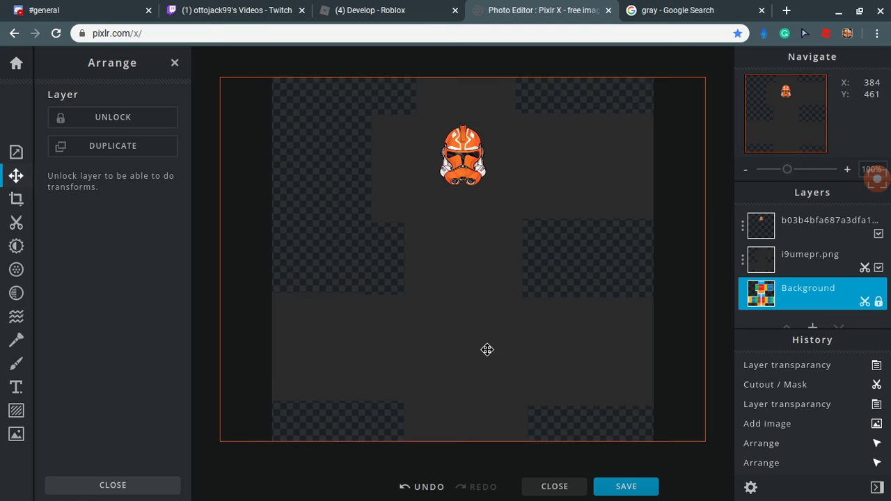
pyautogui.click(824, 255)
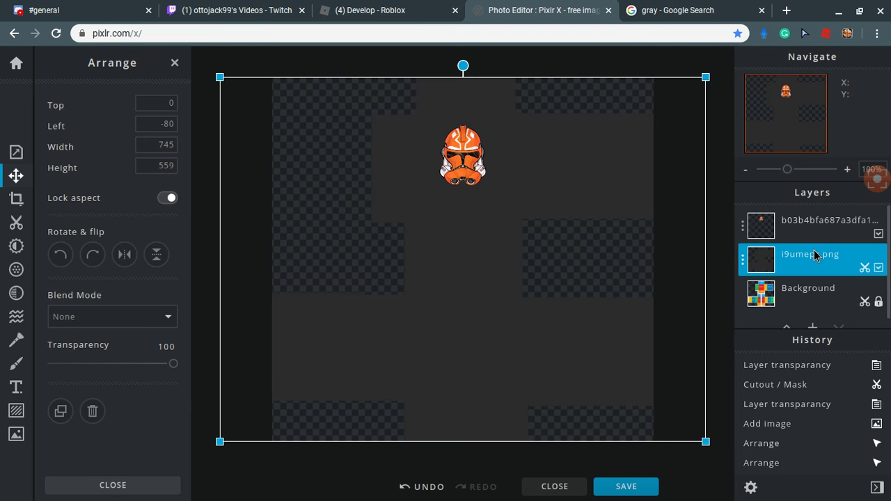
# Download the shirt design as the PNG file Template-Shirts-R15_07262019 and dismiss the download notification
pyautogui.click(654, 488)
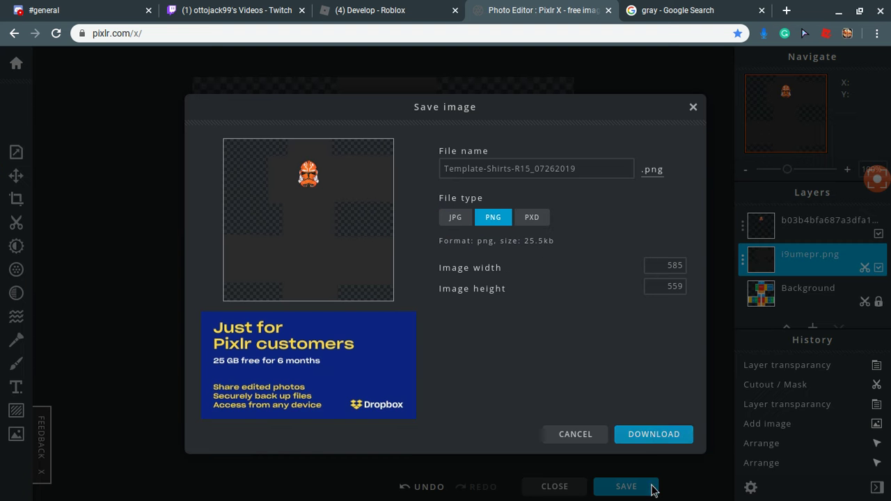
pyautogui.click(653, 441)
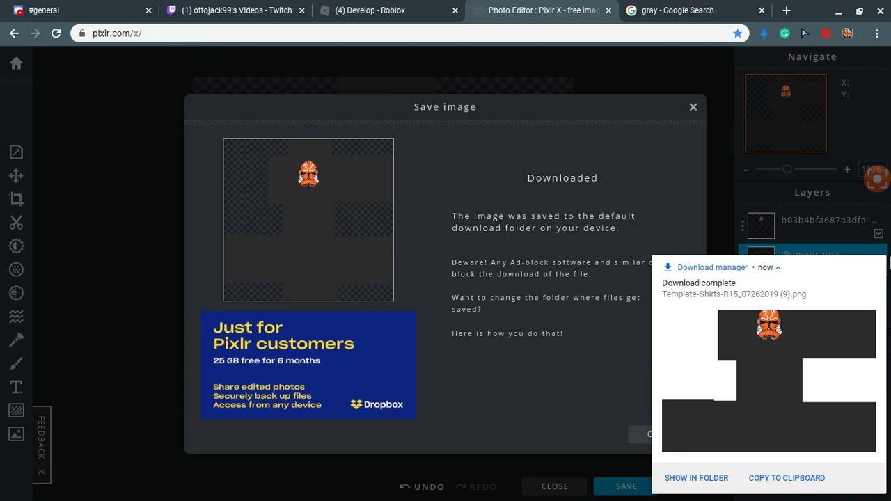
pyautogui.moveTo(866, 286)
pyautogui.click(877, 265)
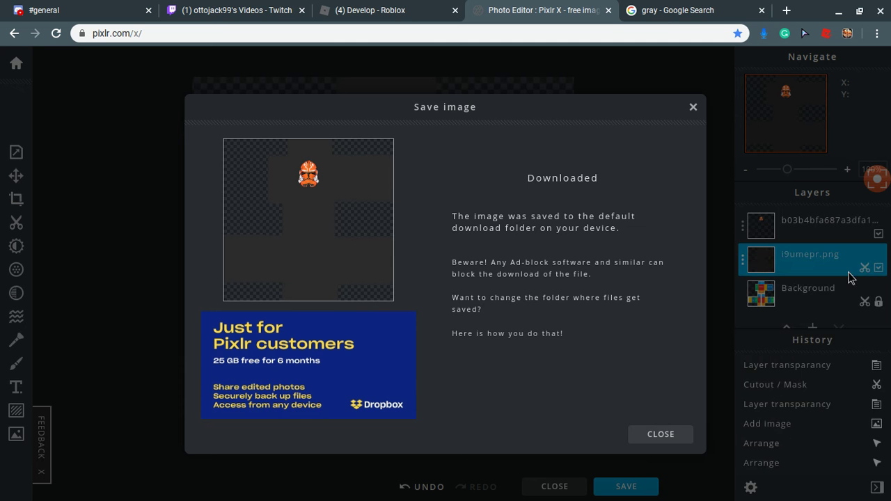
# Switch to Roblox's Develop page, close the Twitch tab and show the group creations of the_village
pyautogui.click(416, 17)
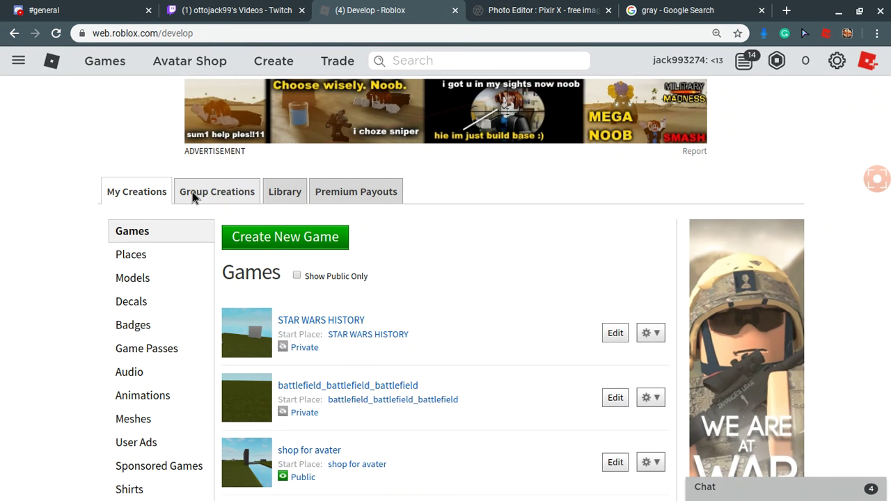
pyautogui.click(302, 9)
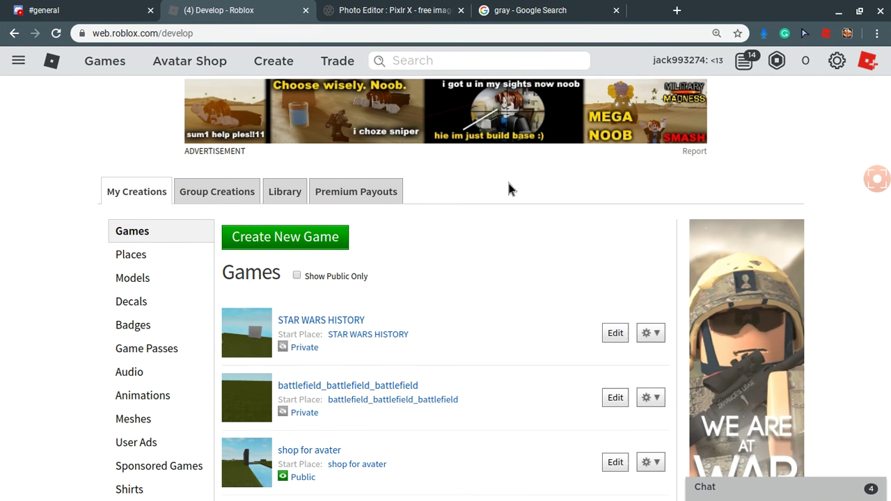
pyautogui.click(218, 192)
pyautogui.click(169, 241)
pyautogui.click(177, 301)
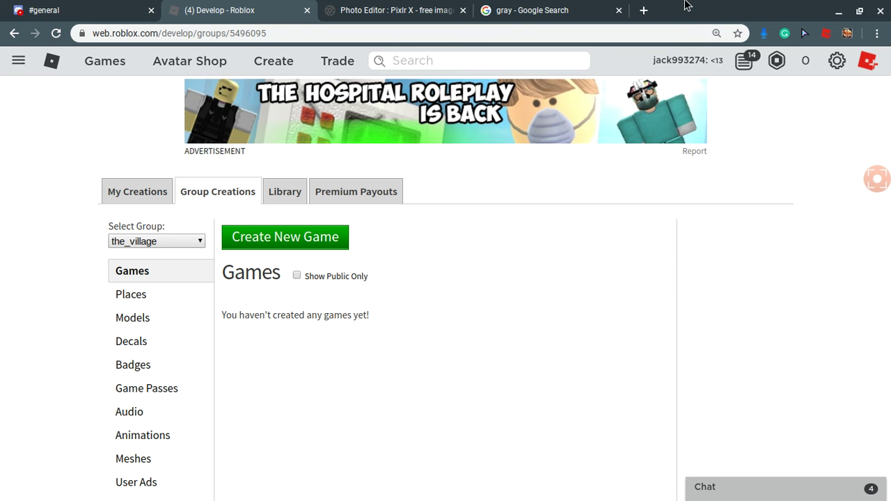
# Look up "orgen" on the web in a new tab and pick the suggestion oregon football
pyautogui.click(650, 12)
pyautogui.write('org')
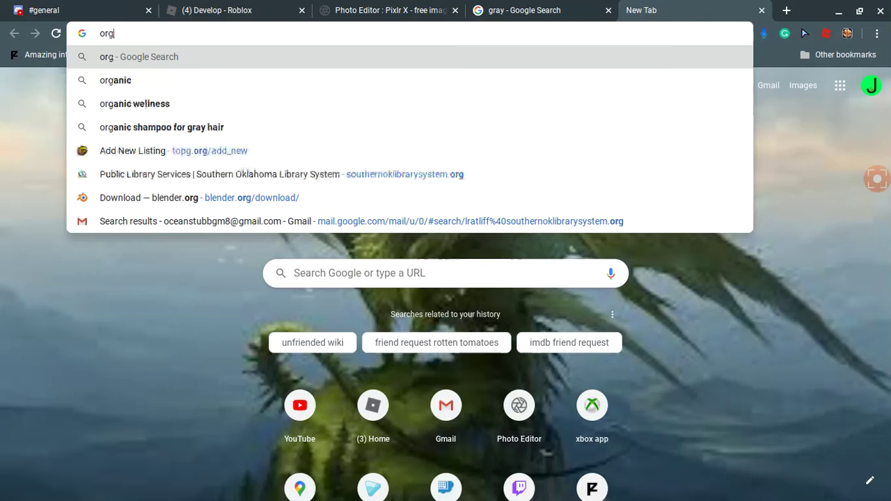
pyautogui.write('e')
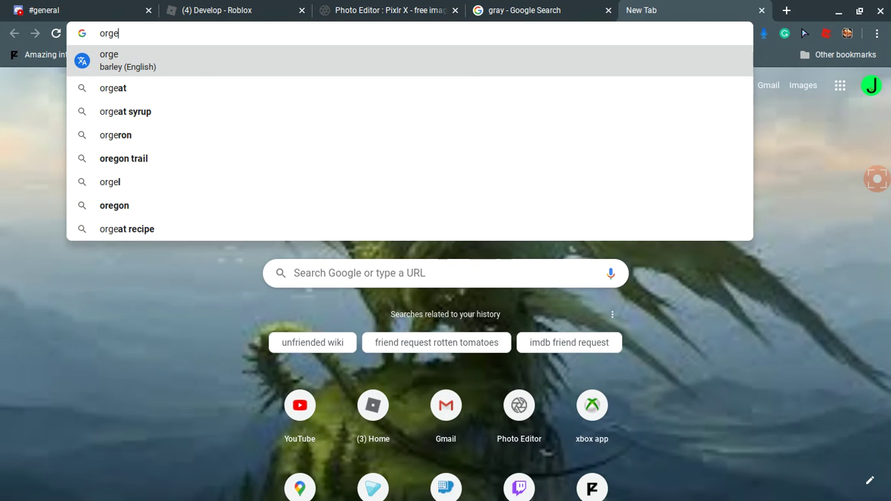
pyautogui.write('n')
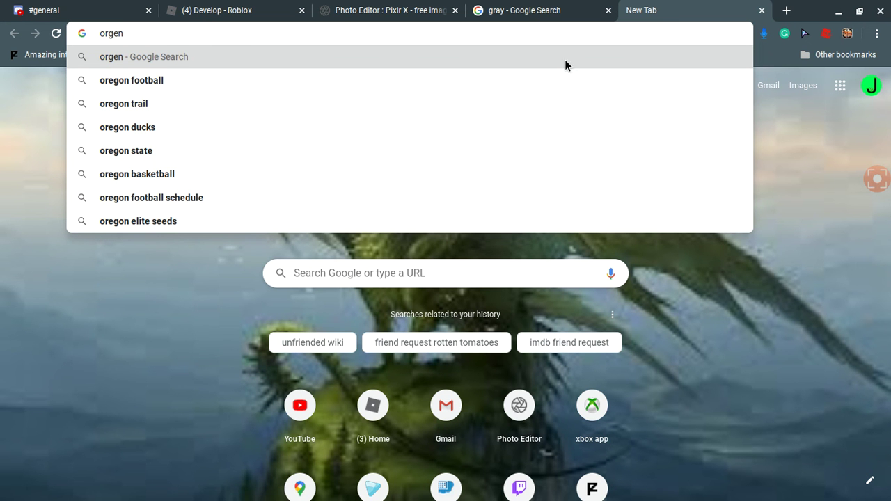
pyautogui.click(132, 87)
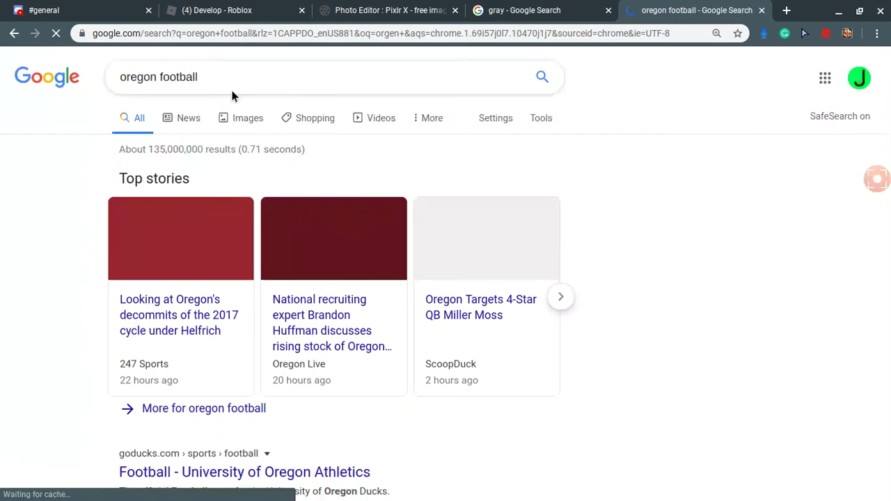
# Change the web search text to "oregon clone" and select the whole phrase
pyautogui.click(231, 78)
pyautogui.press('BackSpace')
pyautogui.press('BackSpace')
pyautogui.press('BackSpace')
pyautogui.press('BackSpace')
pyautogui.press('BackSpace')
pyautogui.press('BackSpace')
pyautogui.press('BackSpace')
pyautogui.press('BackSpace')
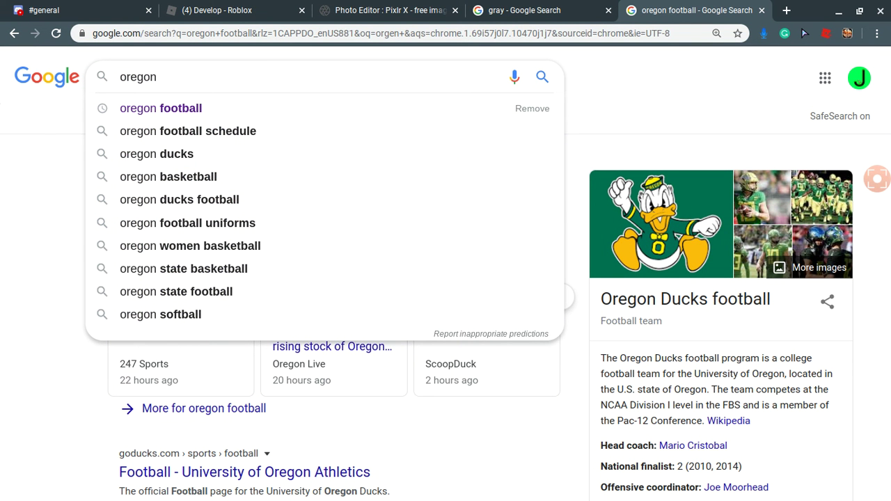
pyautogui.write('clone')
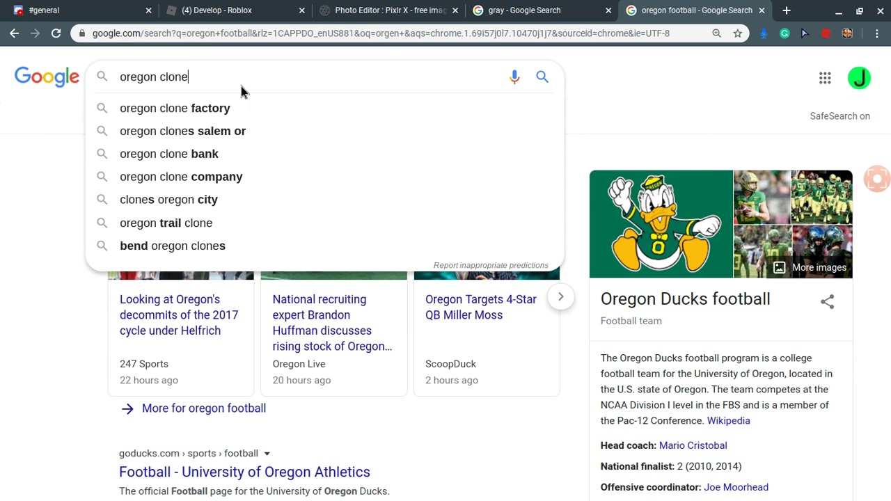
pyautogui.moveTo(193, 83); pyautogui.dragTo(64, 85)
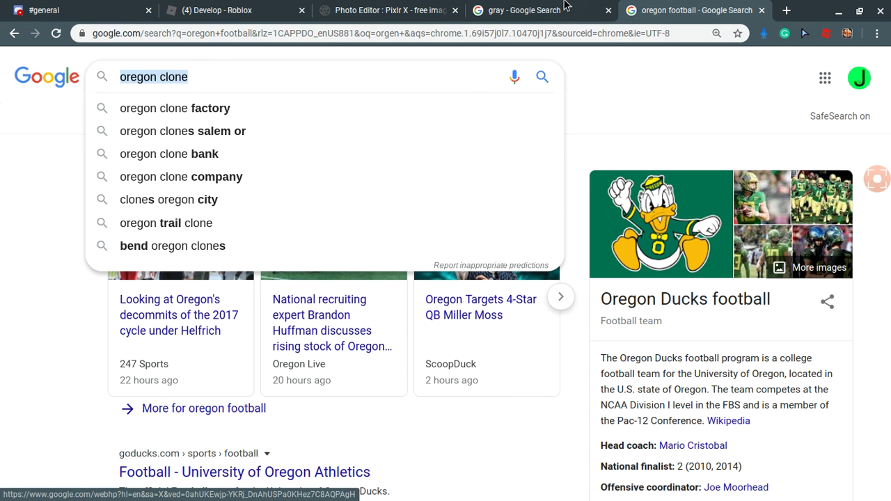
# Return to the Roblox Develop page and open the Shirts category of the_village's group creations
pyautogui.click(530, 13)
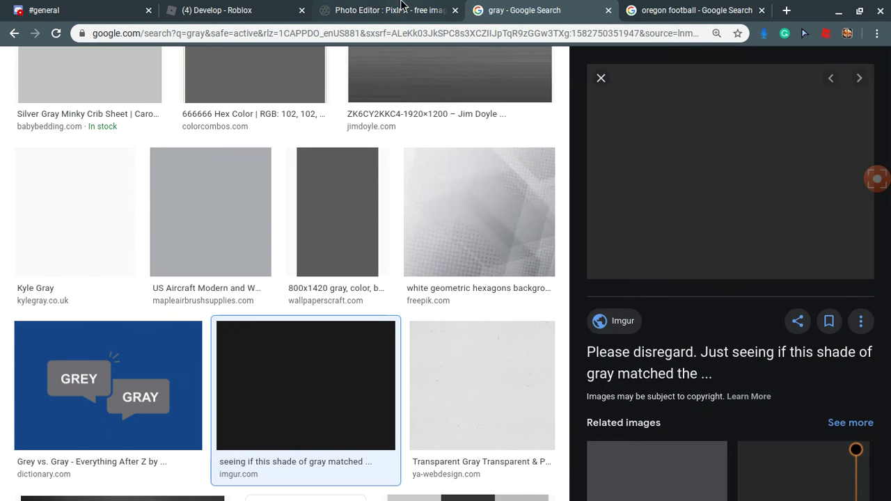
pyautogui.click(276, 10)
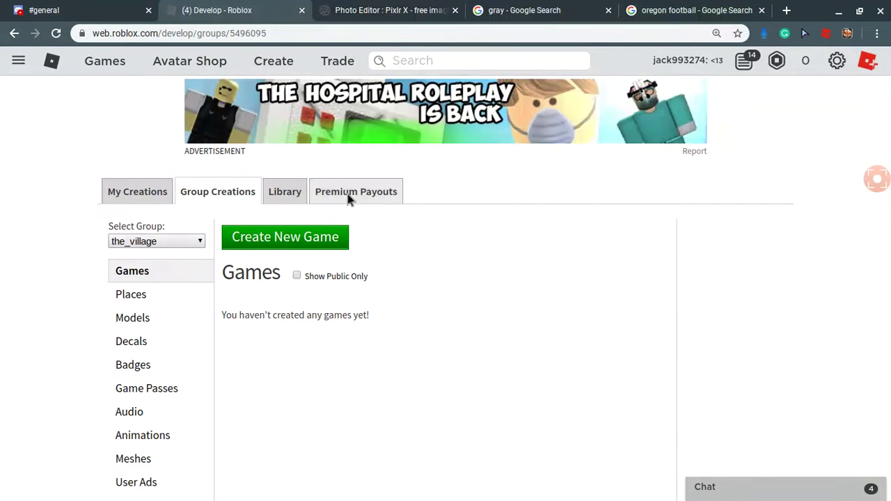
pyautogui.scroll(-2, 277, 307)
pyautogui.scroll(-2, 276, 307)
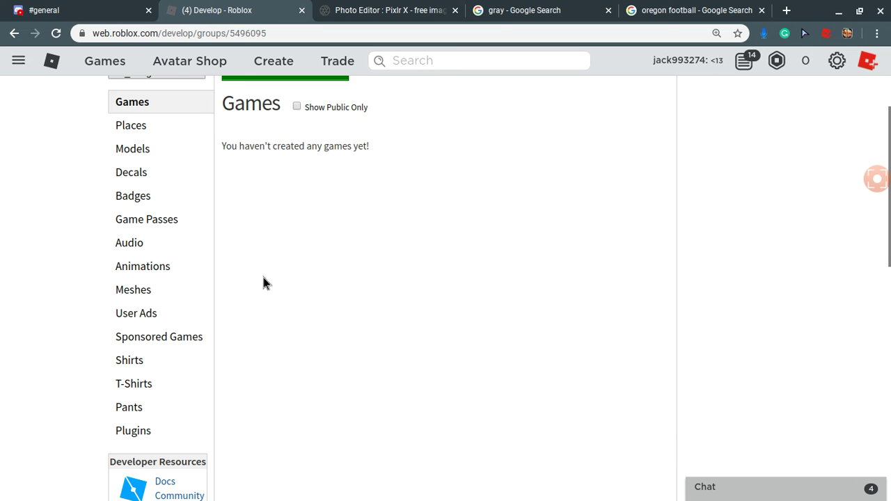
pyautogui.click(137, 355)
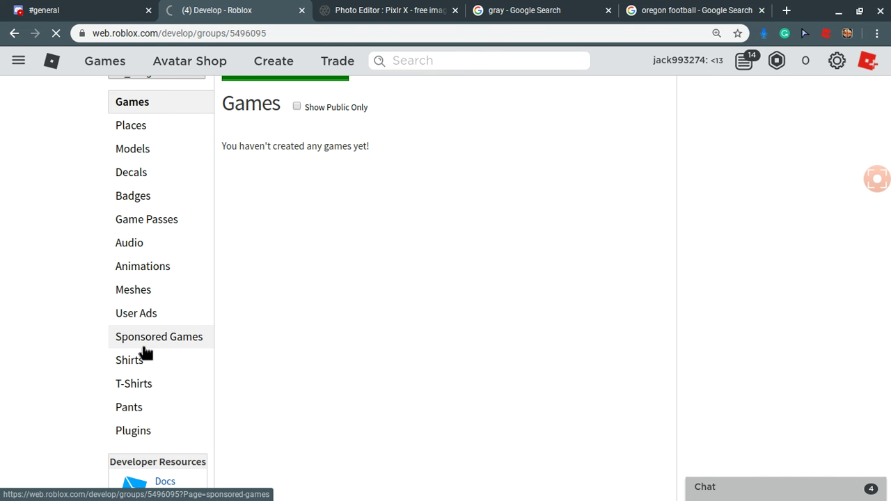
# Dismiss the Save image dialog in Pixlr X and return to the Roblox Develop page
pyautogui.click(425, 5)
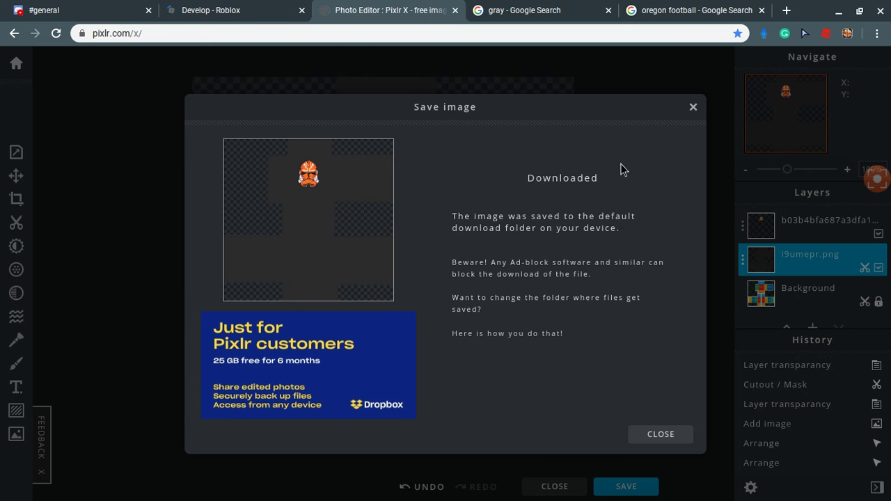
pyautogui.click(692, 106)
pyautogui.click(247, 13)
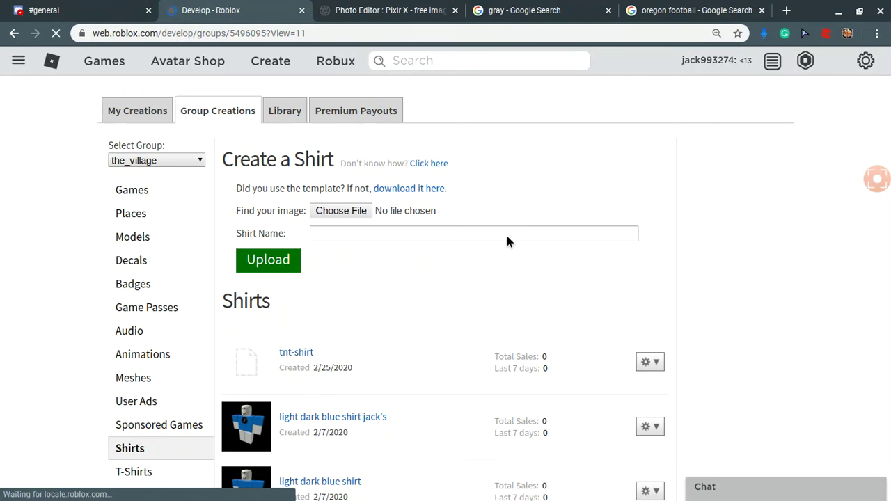
# Choose the downloaded design Template-Shirts-R15_07262019 (9).png as the image for the new shirt
pyautogui.click(514, 234)
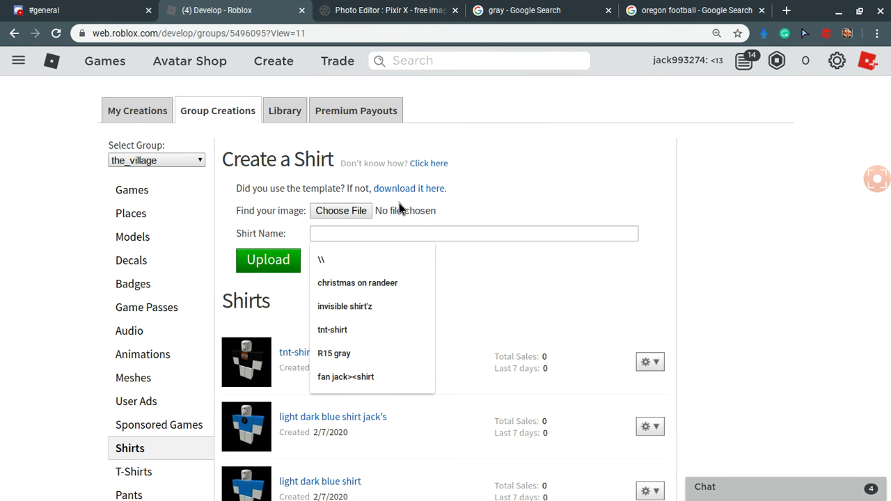
pyautogui.click(357, 213)
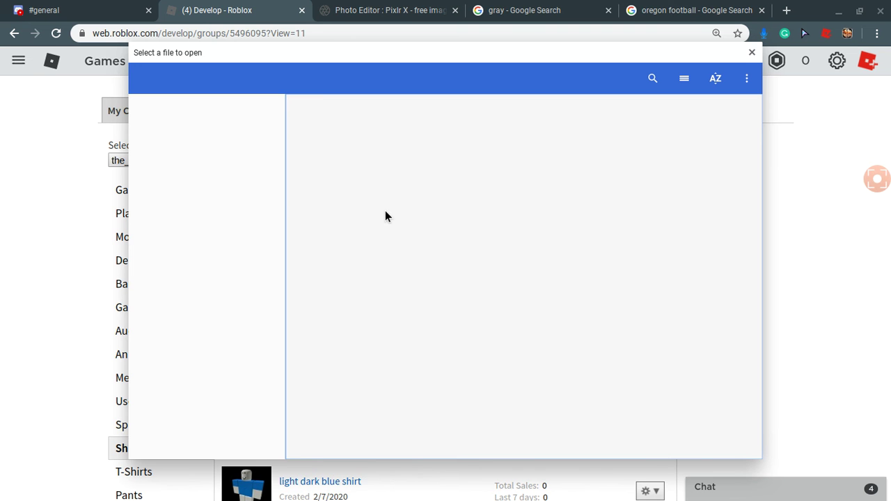
pyautogui.doubleClick(385, 214)
pyautogui.press('BackSpace')
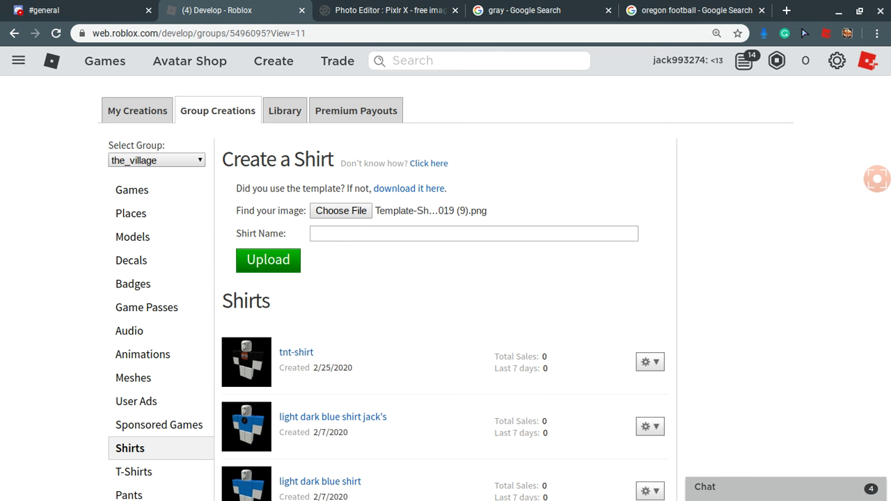
# Name the shirt oregon-clone and upload it to the group
pyautogui.write('oregon clone')
pyautogui.press('BackSpace')
pyautogui.write('-')
pyautogui.click(249, 264)
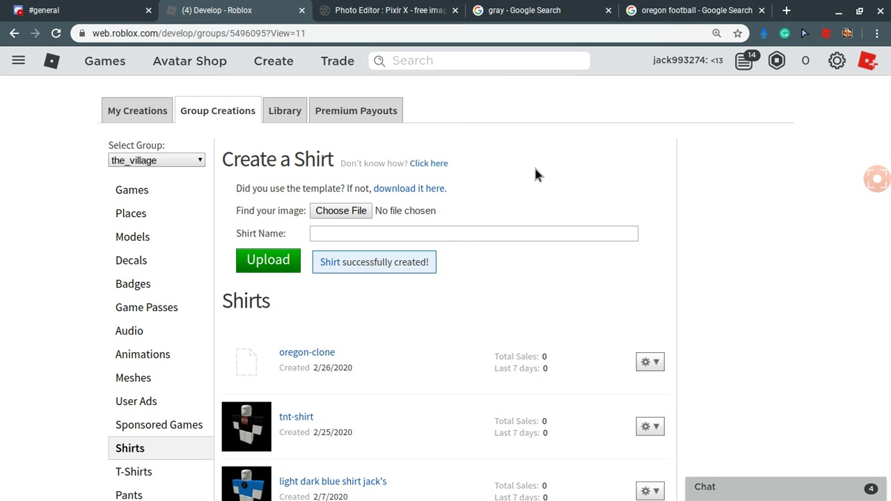
pyautogui.click(456, 233)
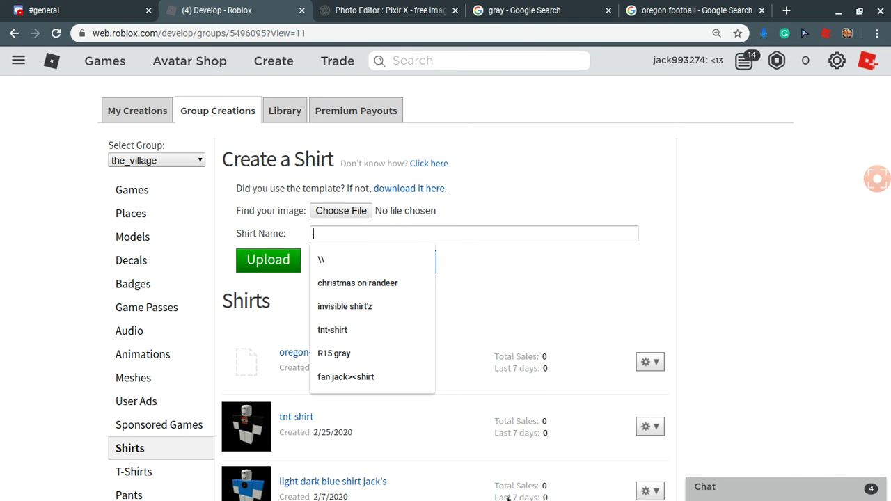
pyautogui.click(474, 212)
pyautogui.press('Escape')
pyautogui.click(460, 234)
pyautogui.write('give')
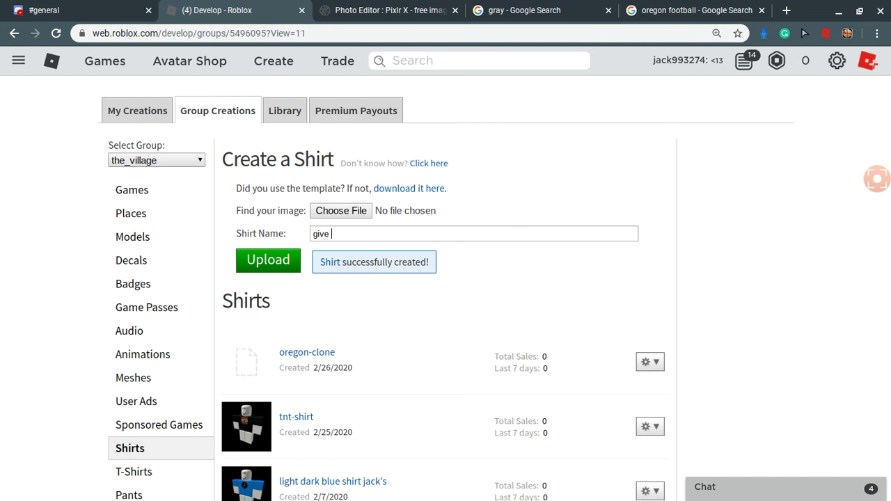
pyautogui.press('BackSpace')
pyautogui.press('BackSpace')
pyautogui.press('BackSpace')
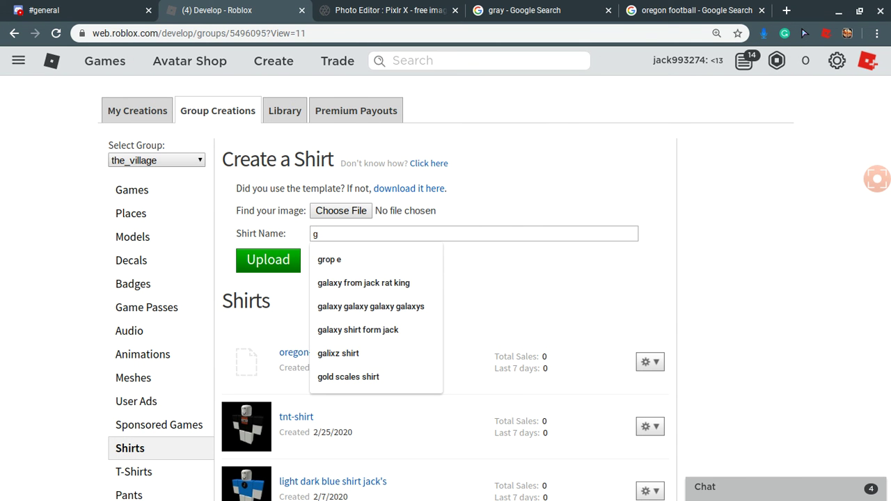
pyautogui.press('XF86PowerOff')
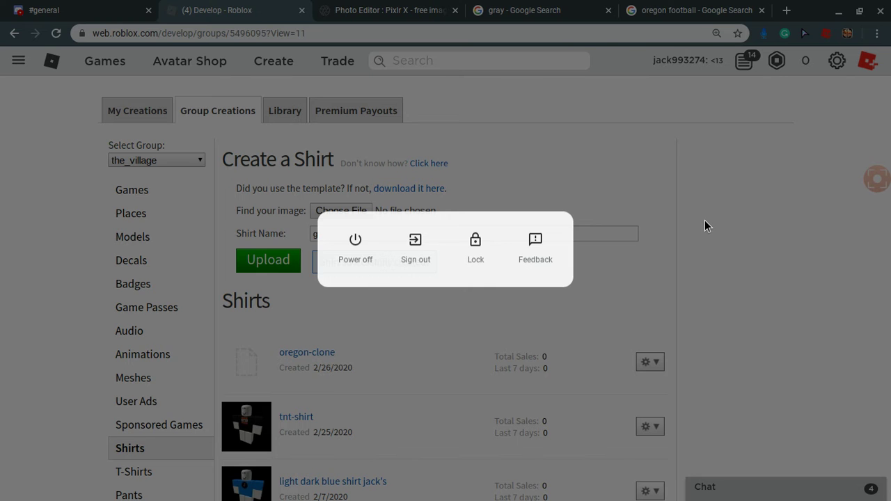
pyautogui.click(705, 220)
pyautogui.press('BackSpace')
pyautogui.write('am ')
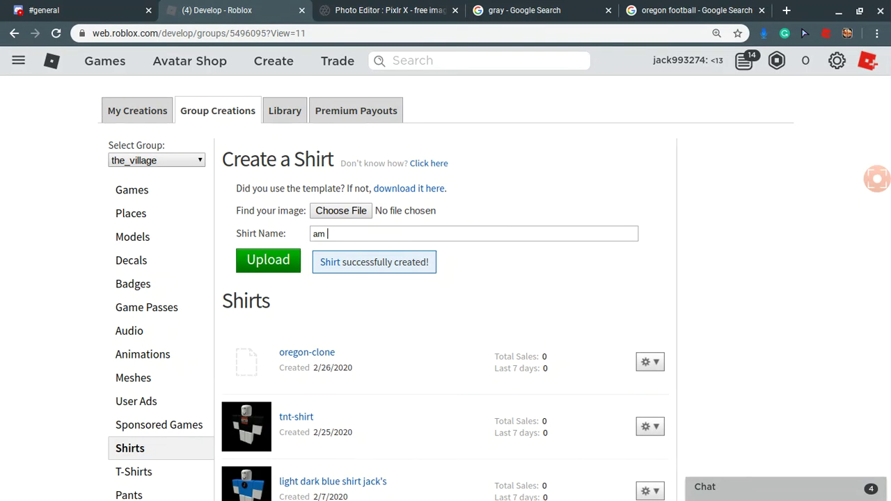
pyautogui.write('going to speed it up ')
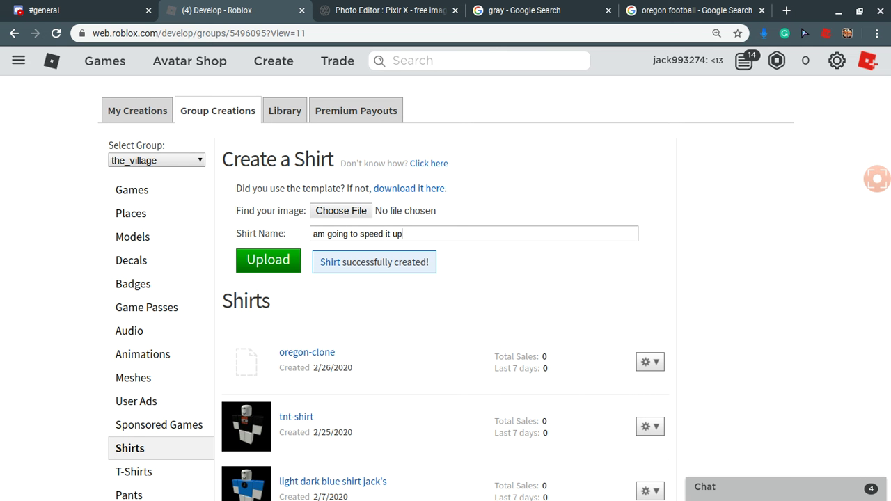
pyautogui.write('il')
pyautogui.press('BackSpace')
pyautogui.press('BackSpace')
pyautogui.write("i'll be back")
pyautogui.press('BackSpace')
pyautogui.press('BackSpace')
pyautogui.press('BackSpace')
pyautogui.press('BackSpace')
pyautogui.press('BackSpace')
pyautogui.press('BackSpace')
pyautogui.press('BackSpace')
pyautogui.press('BackSpace')
pyautogui.press('BackSpace')
pyautogui.press('BackSpace')
pyautogui.press('BackSpace')
pyautogui.press('BackSpace')
pyautogui.press('BackSpace')
pyautogui.press('BackSpace')
pyautogui.press('BackSpace')
pyautogui.press('BackSpace')
pyautogui.press('BackSpace')
pyautogui.press('BackSpace')
pyautogui.press('BackSpace')
pyautogui.press('BackSpace')
pyautogui.press('BackSpace')
pyautogui.press('BackSpace')
pyautogui.press('BackSpace')
pyautogui.press('BackSpace')
pyautogui.press('BackSpace')
pyautogui.press('BackSpace')
pyautogui.press('BackSpace')
pyautogui.press('BackSpace')
pyautogui.press('BackSpace')
pyautogui.press('BackSpace')
pyautogui.press('BackSpace')
pyautogui.press('BackSpace')
pyautogui.press('BackSpace')
pyautogui.press('BackSpace')
pyautogui.press('BackSpace')
pyautogui.press('BackSpace')
pyautogui.moveTo(876, 185)
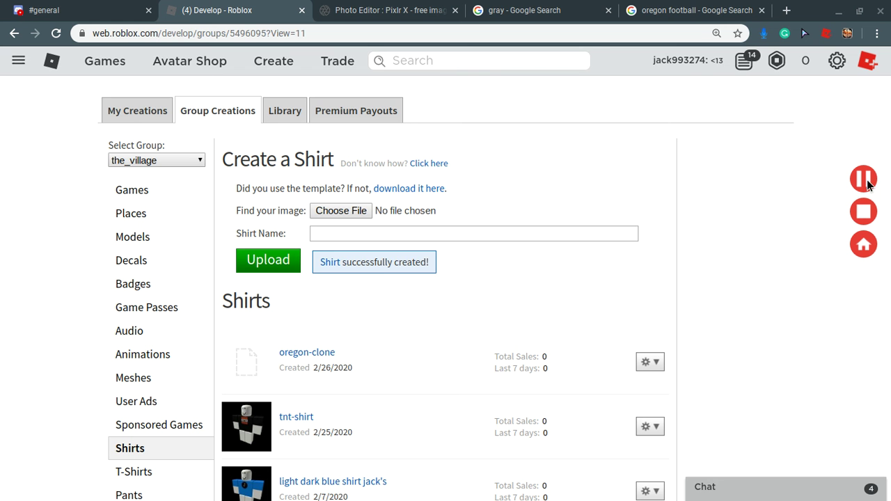
pyautogui.click(862, 180)
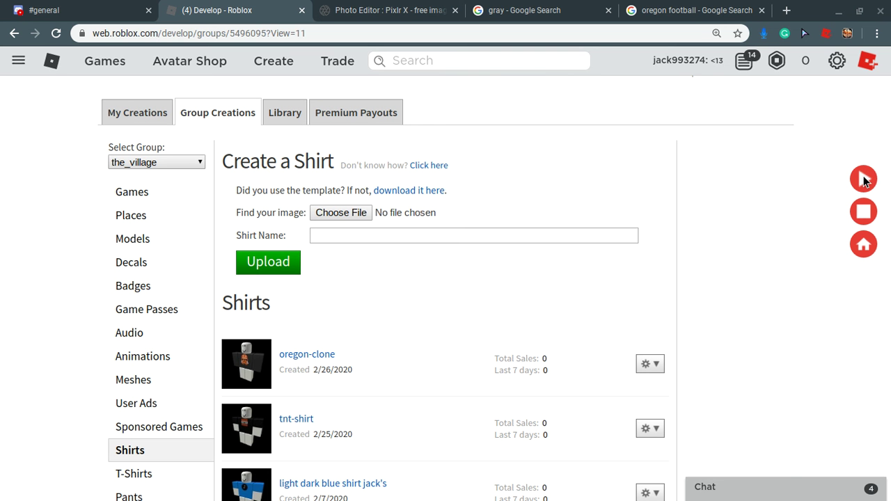
pyautogui.click(863, 180)
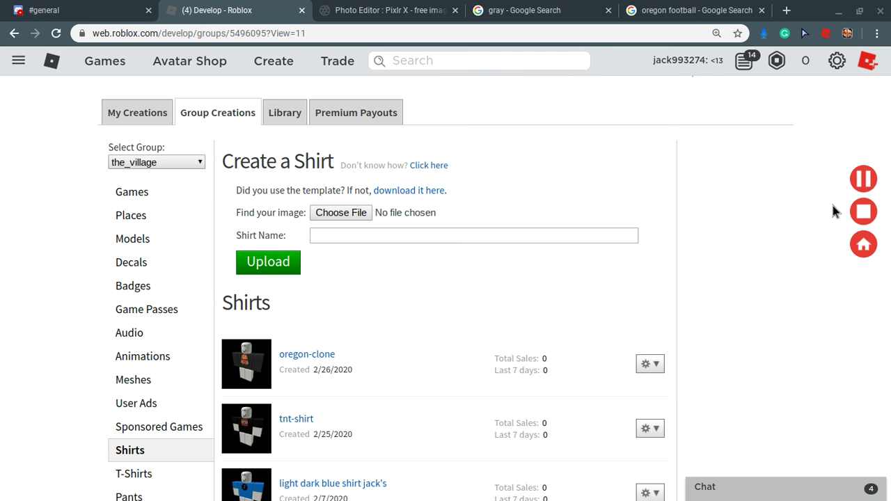
pyautogui.click(541, 242)
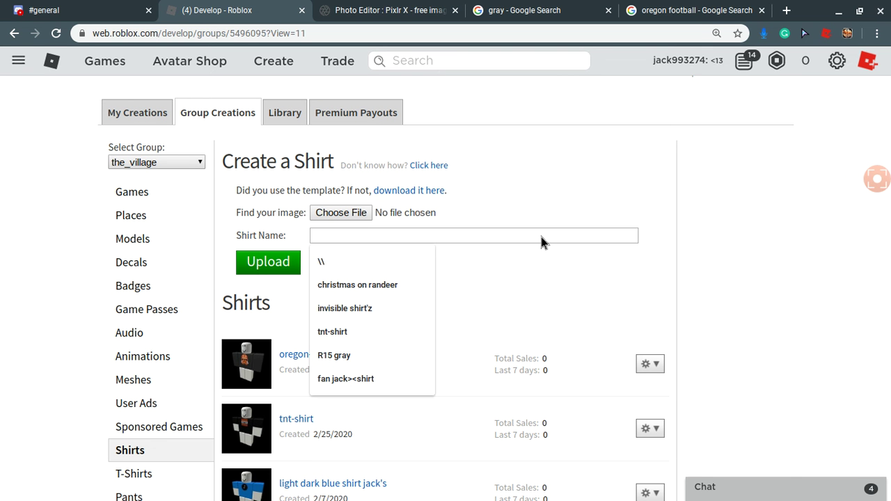
pyautogui.write('its')
pyautogui.press('BackSpace')
pyautogui.write("'s done")
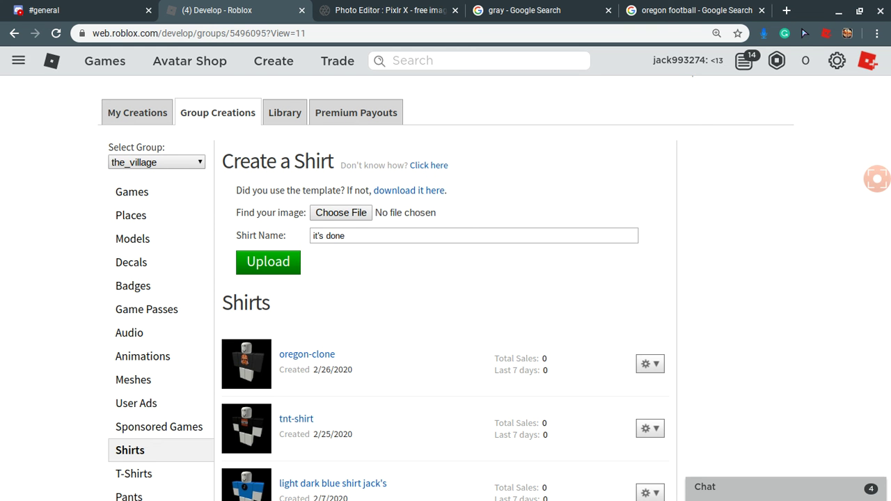
pyautogui.press('Return')
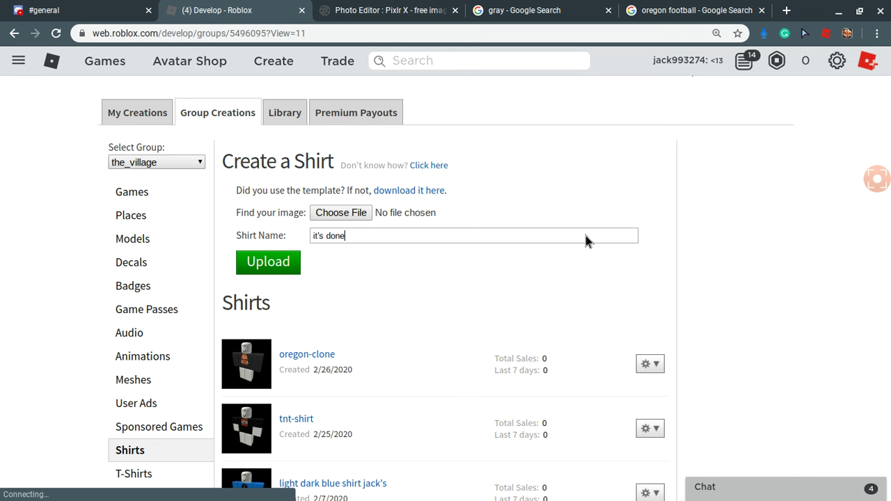
# Open the oregon-clone shirt's item page and rotate its 3D preview to inspect the front and back
pyautogui.click(233, 363)
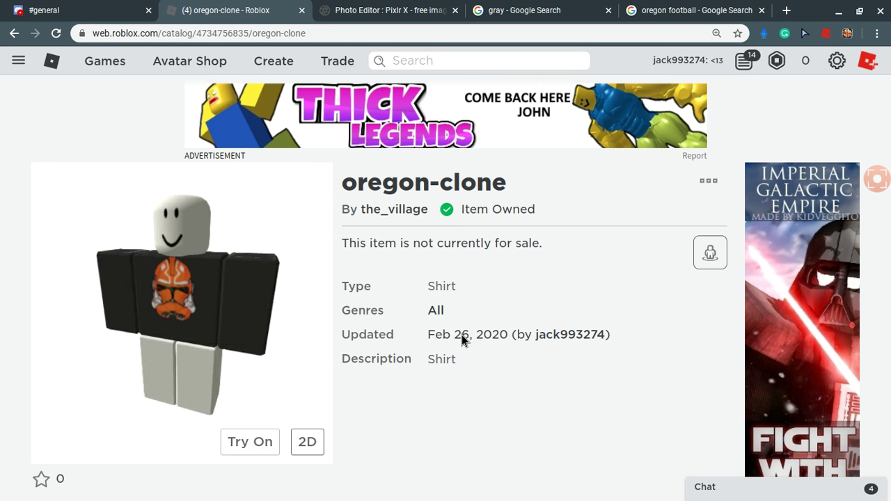
pyautogui.moveTo(286, 304)
pyautogui.mouseDown()
pyautogui.moveTo(238, 313)
pyautogui.moveTo(175, 309)
pyautogui.moveTo(279, 305)
pyautogui.mouseUp()
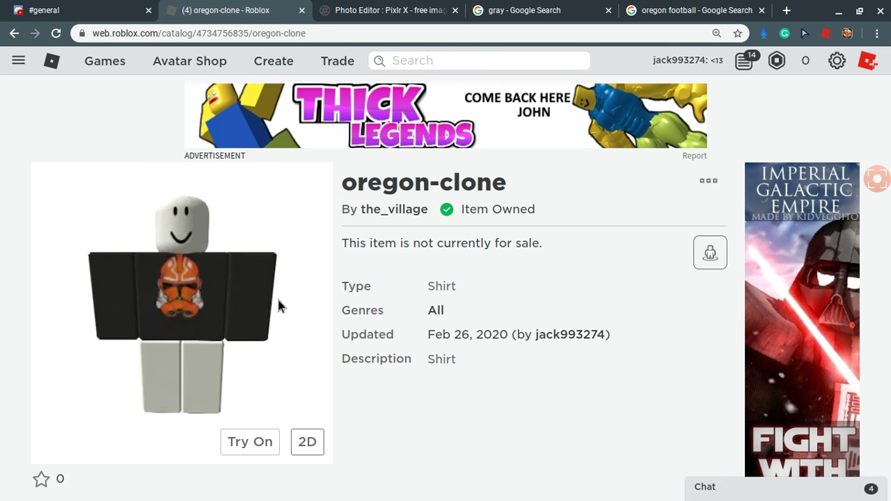
pyautogui.moveTo(207, 276); pyautogui.dragTo(232, 292)
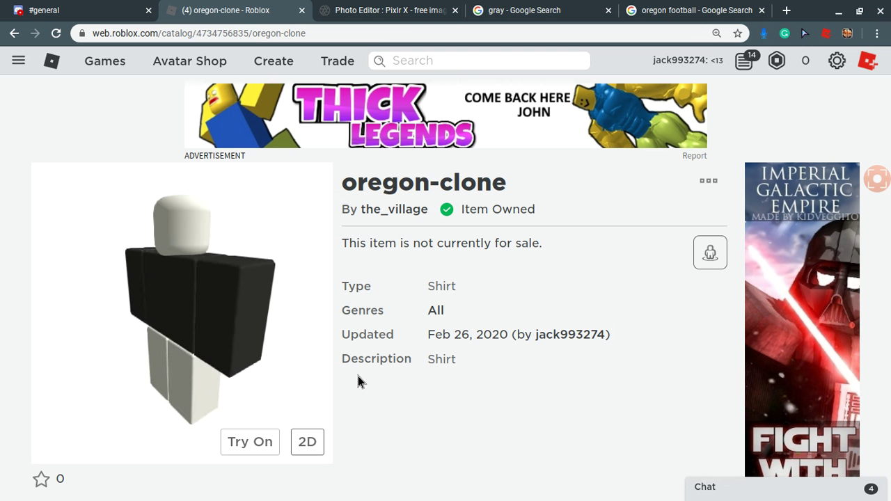
# Turn the avatar to face the camera in the Roblox game and minimise the game window
pyautogui.click(879, 179)
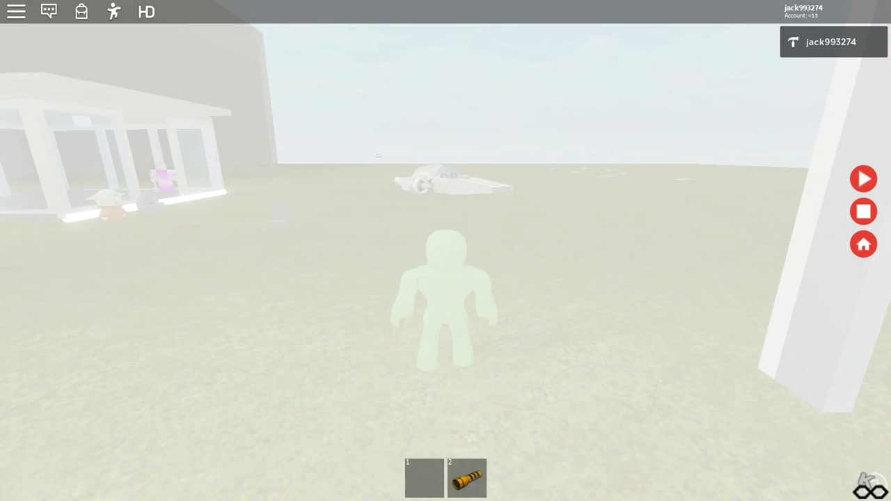
pyautogui.click(864, 179)
pyautogui.press('w')
pyautogui.press('s')
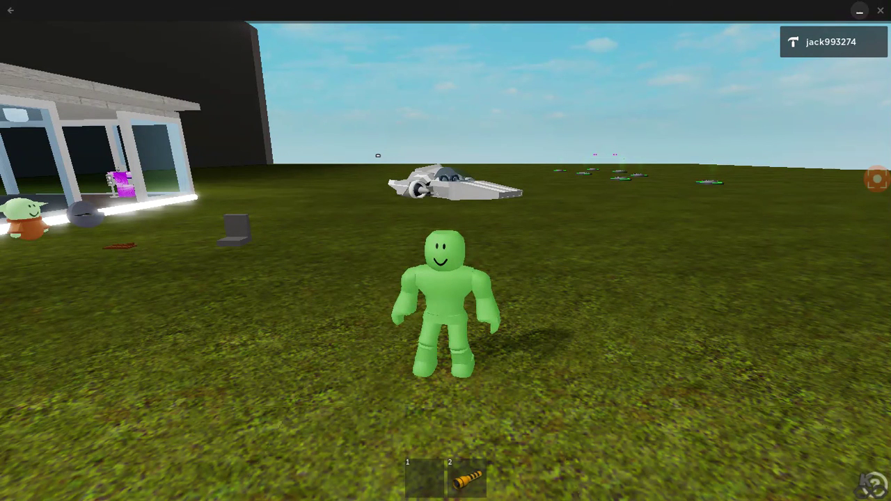
pyautogui.click(861, 10)
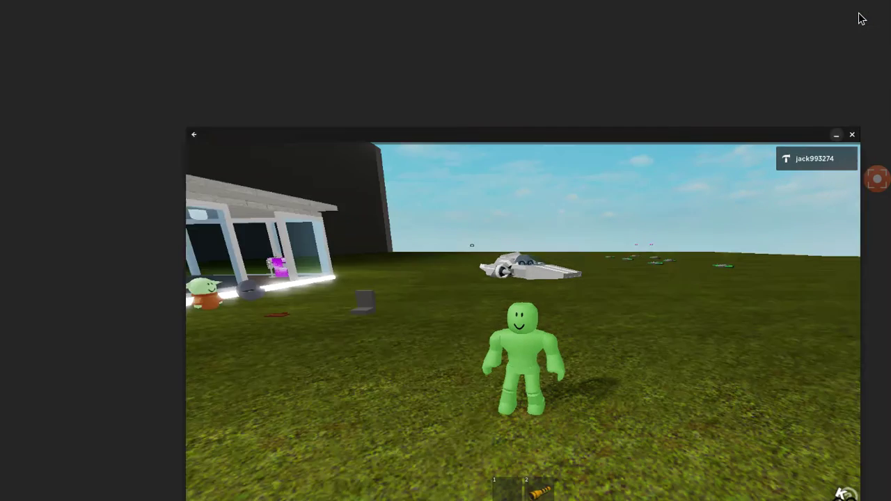